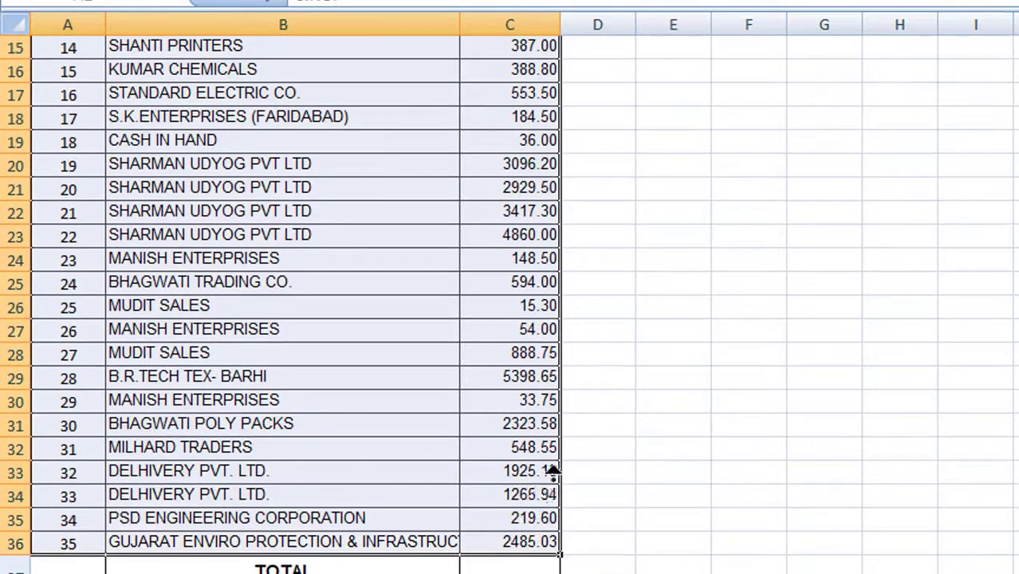
Step: Look through the party and amount list from the header row down to the TOTAL row
scroll(557, 467, up, 5)
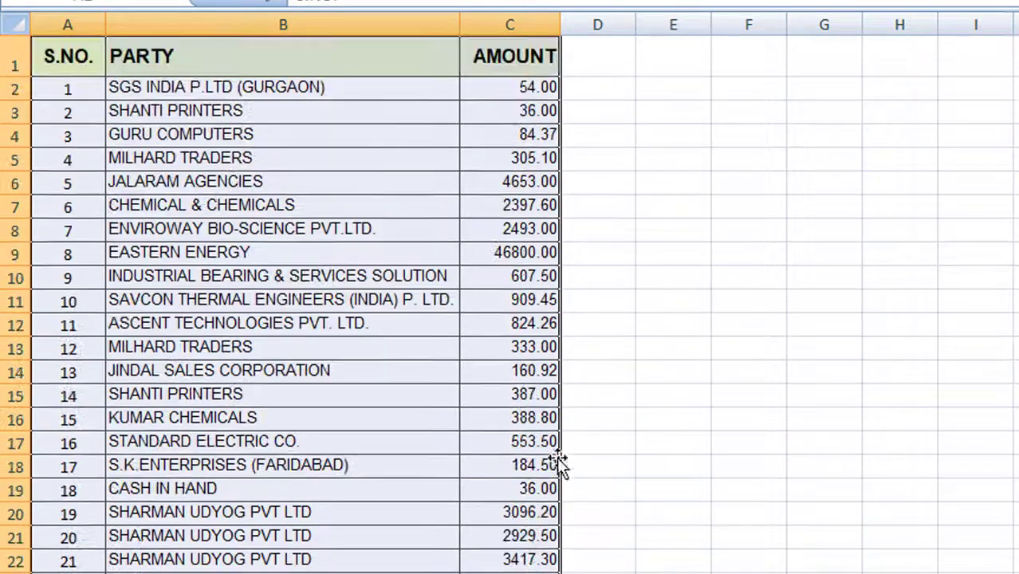
click(29, 209)
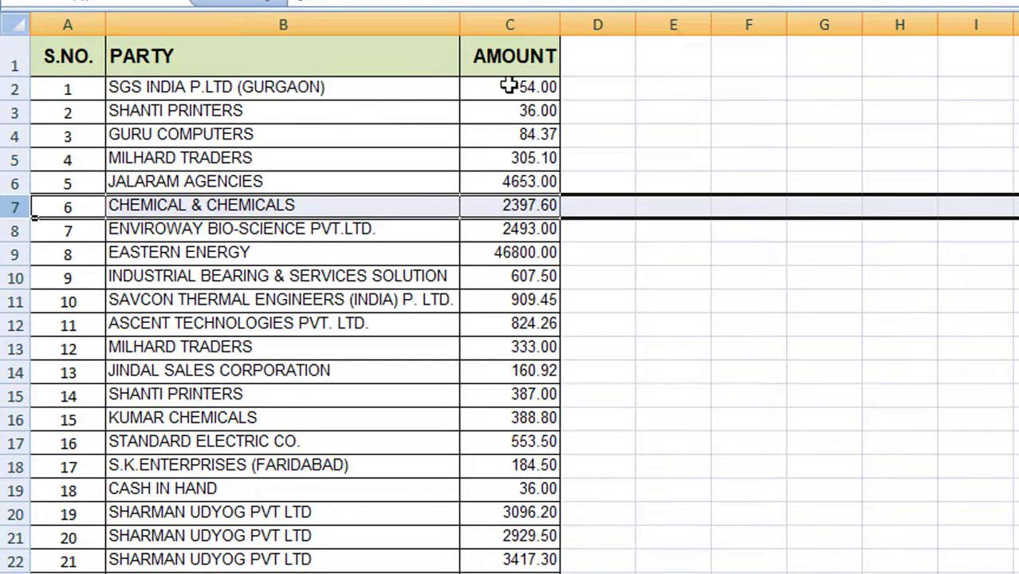
drag(513, 86, 518, 178)
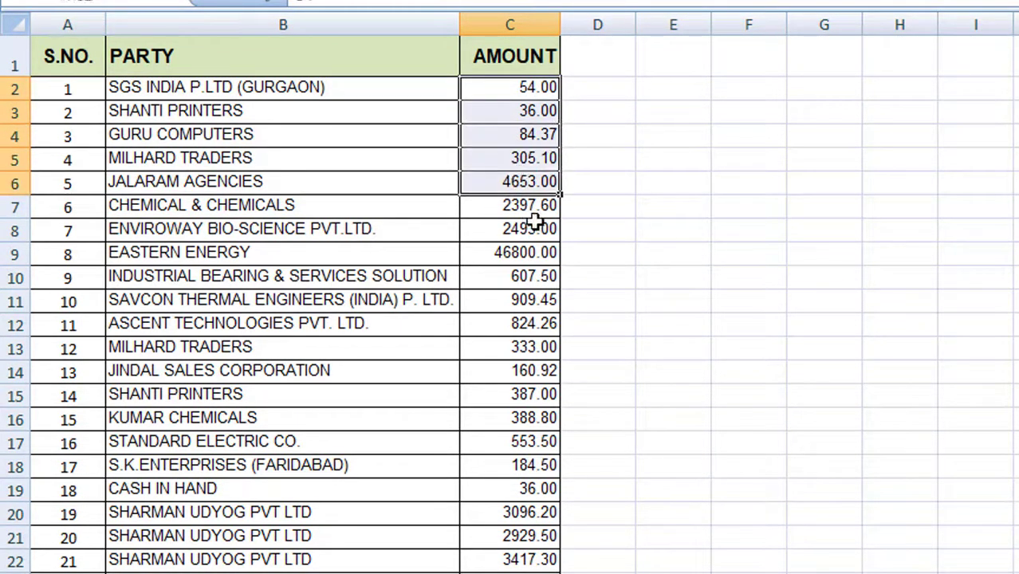
click(528, 209)
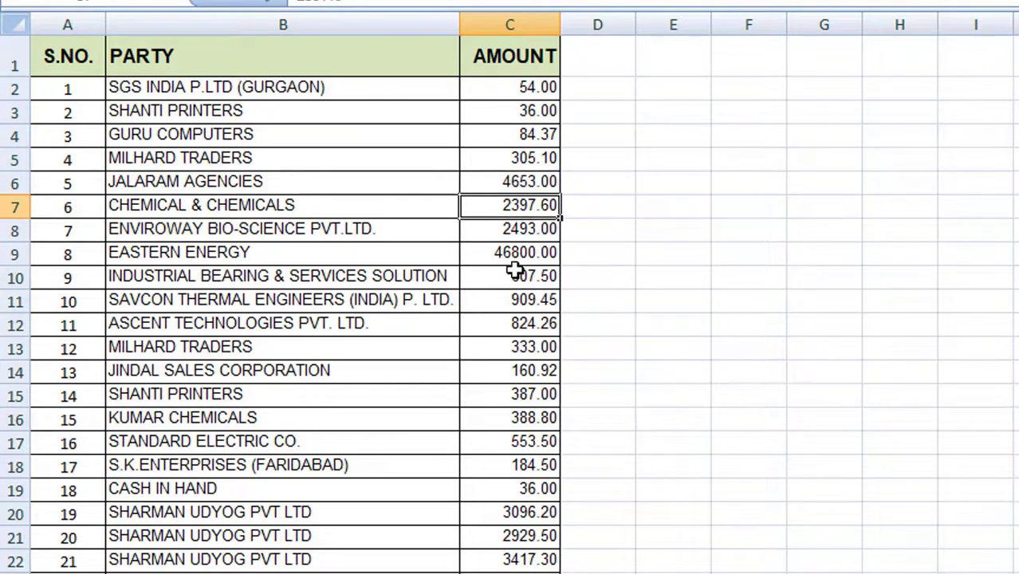
scroll(515, 275, down, 3)
scroll(511, 301, down, 5)
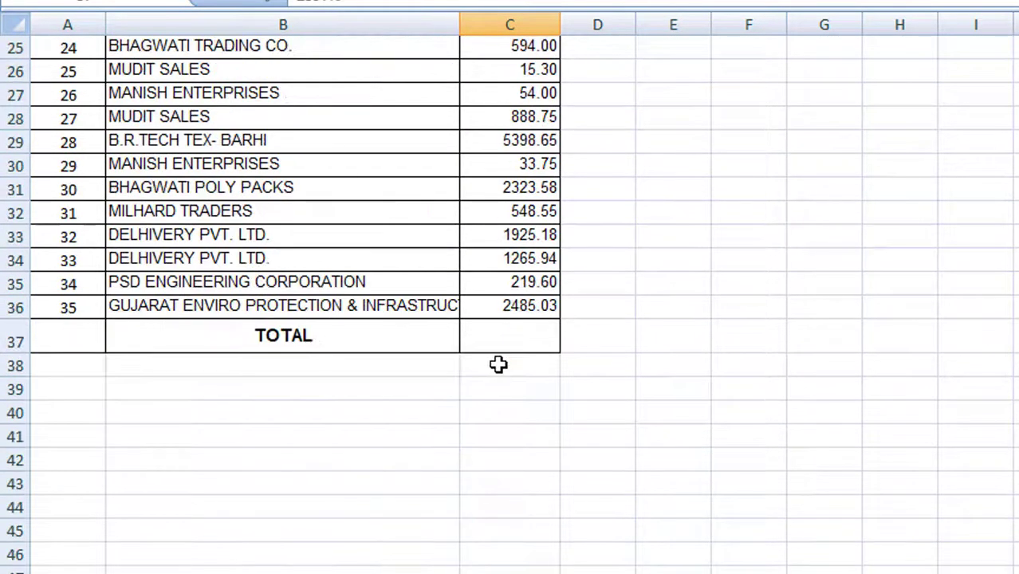
scroll(499, 364, up, 7)
scroll(506, 298, up, 1)
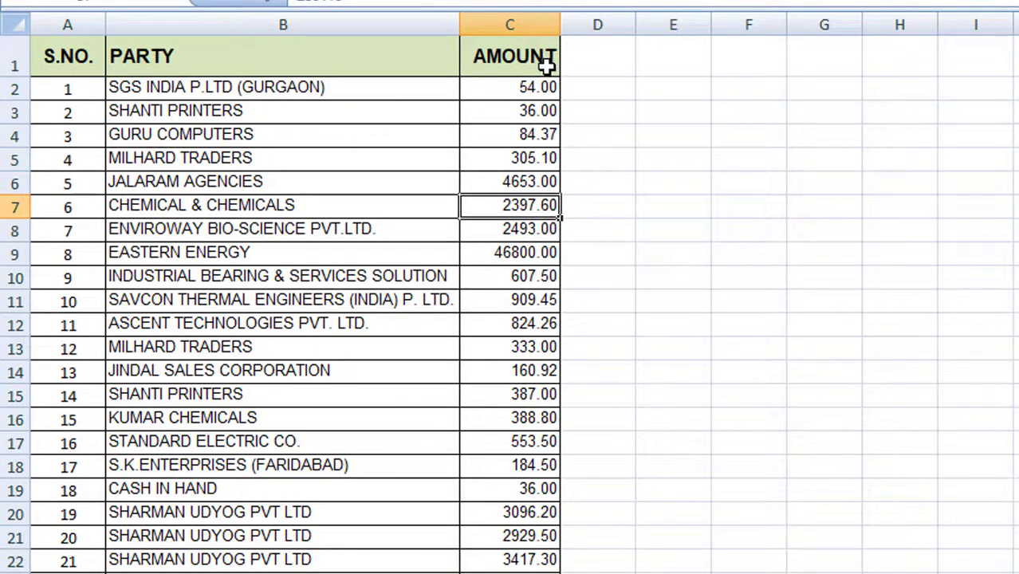
Step: Enter 1 in cell D2 beside the first party and copy it into D3:D6
click(599, 98)
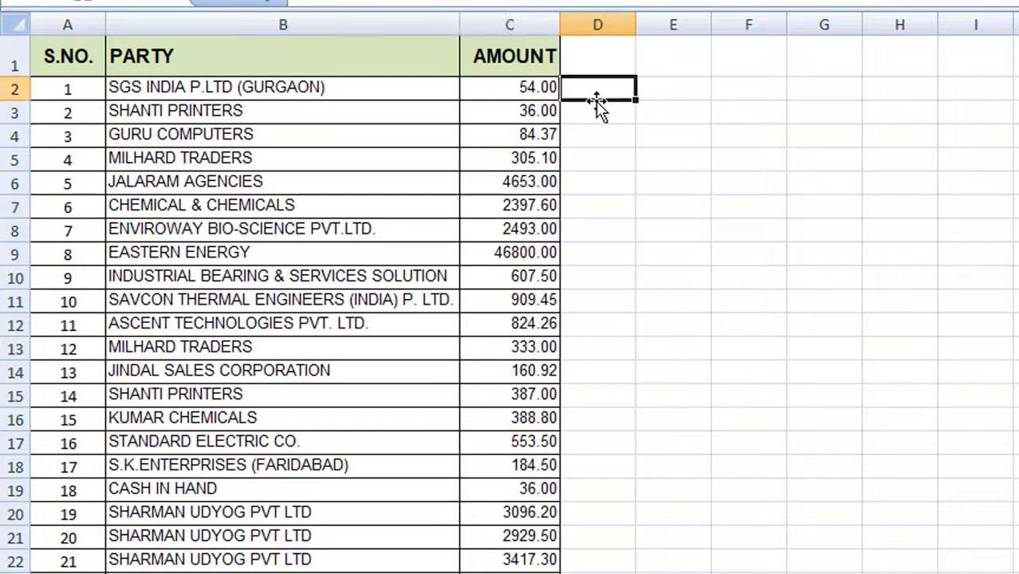
text(1)
key(Return)
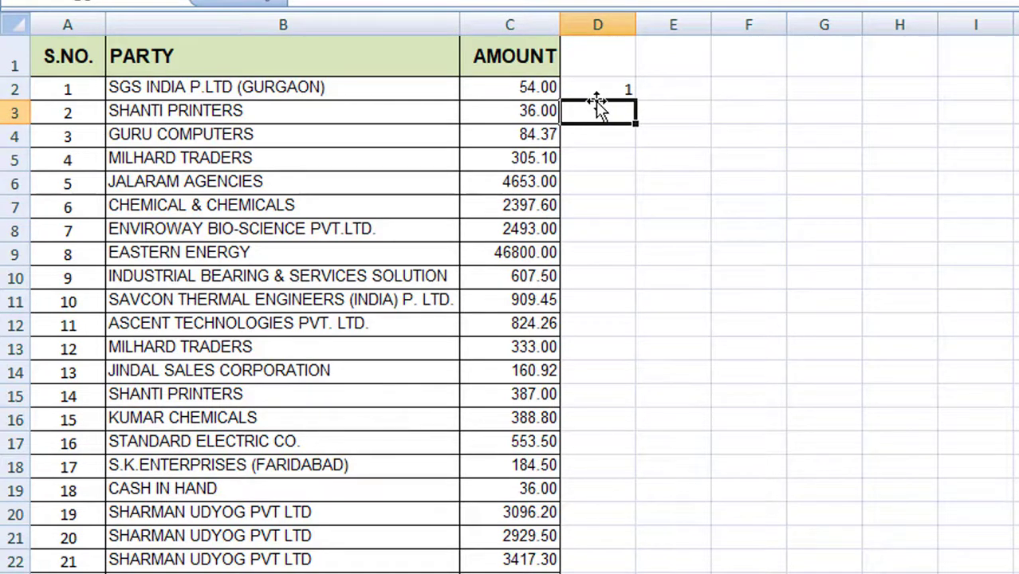
click(599, 88)
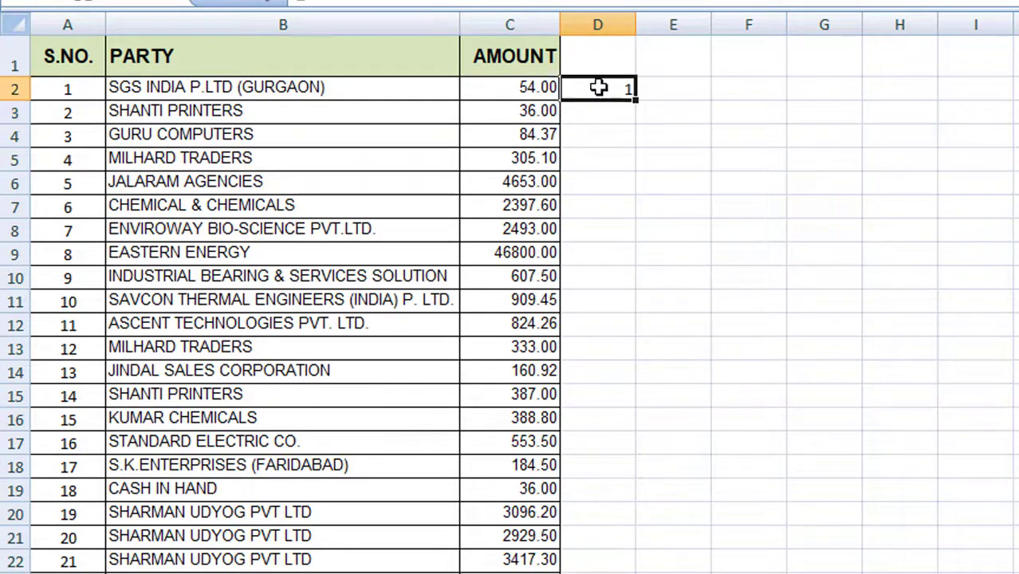
key(ctrl+c)
click(599, 112)
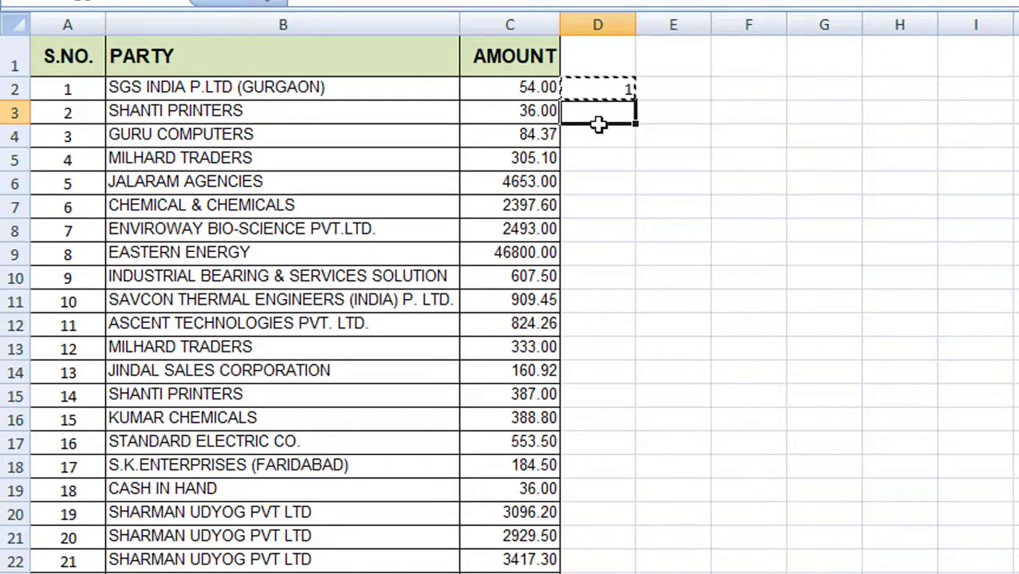
drag(598, 124, 598, 183)
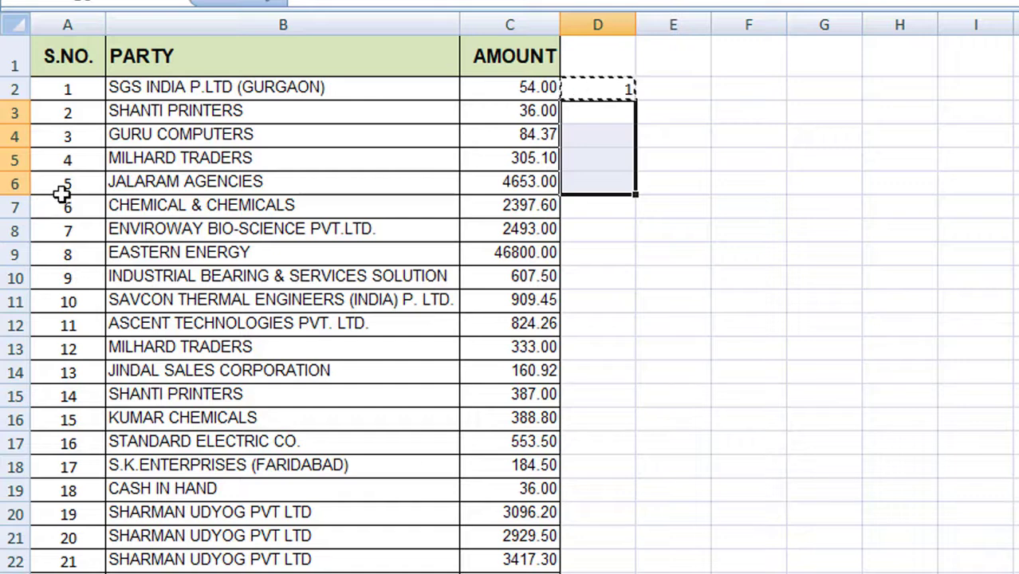
key(ctrl+v)
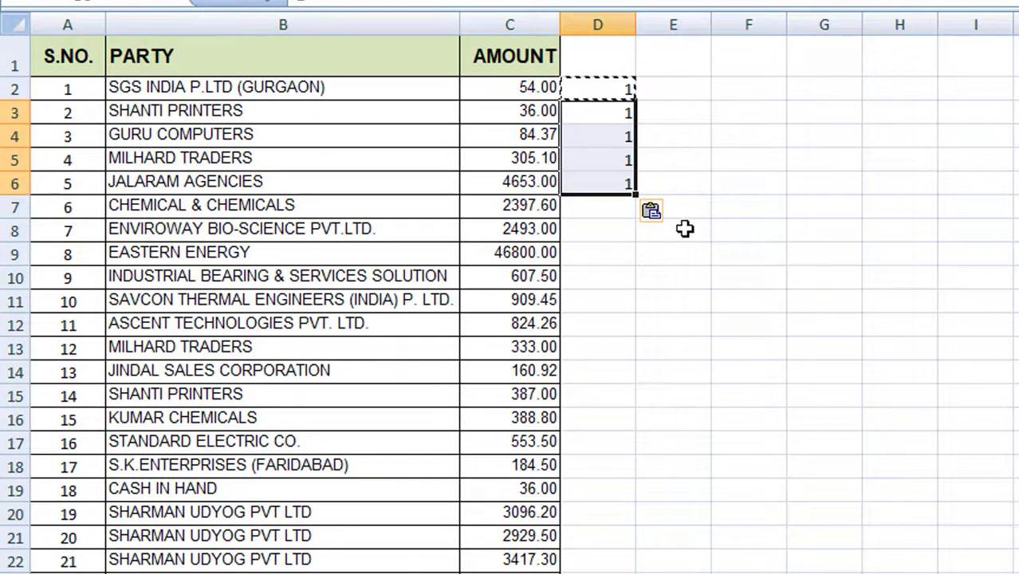
click(657, 233)
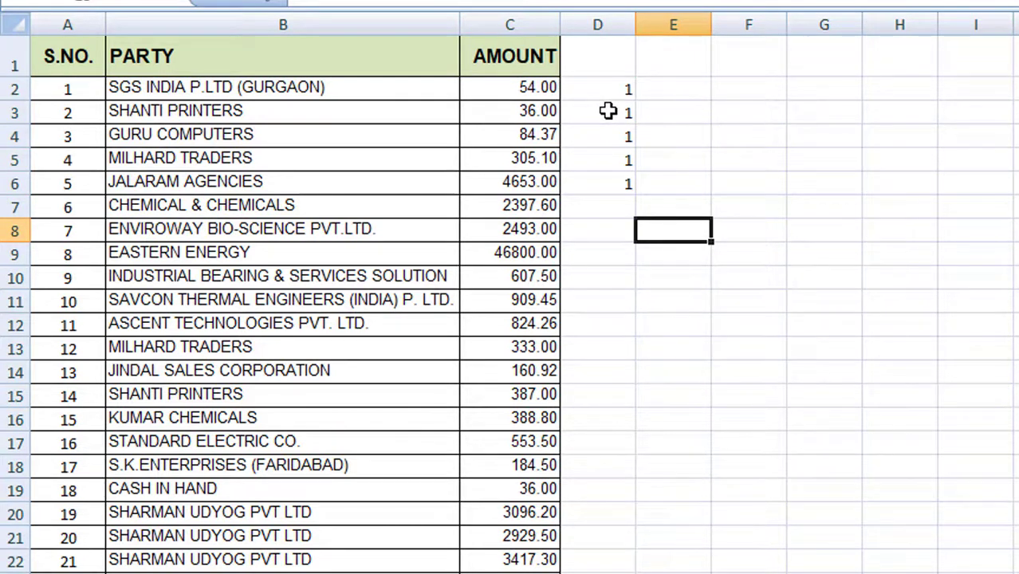
Step: Fill the D3:D7 pattern of four 1s and a blank down column D through the TOTAL row
click(608, 111)
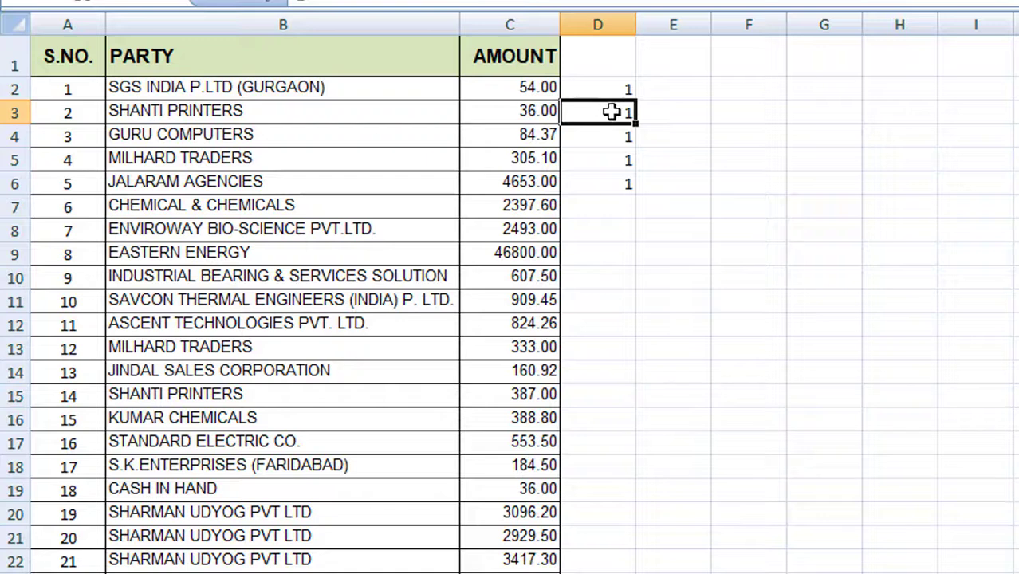
drag(611, 112, 615, 204)
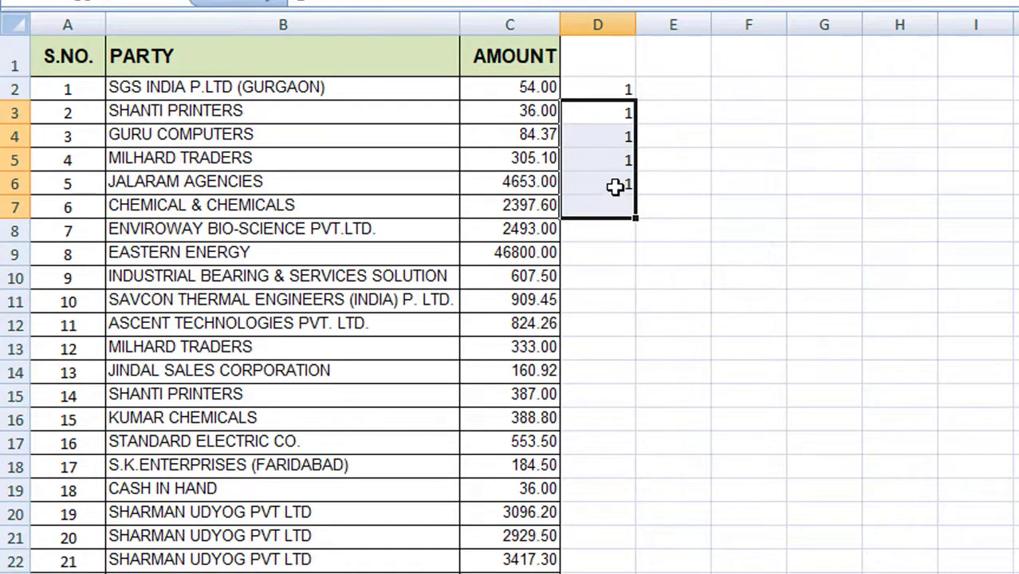
click(626, 92)
drag(627, 93, 662, 191)
click(623, 117)
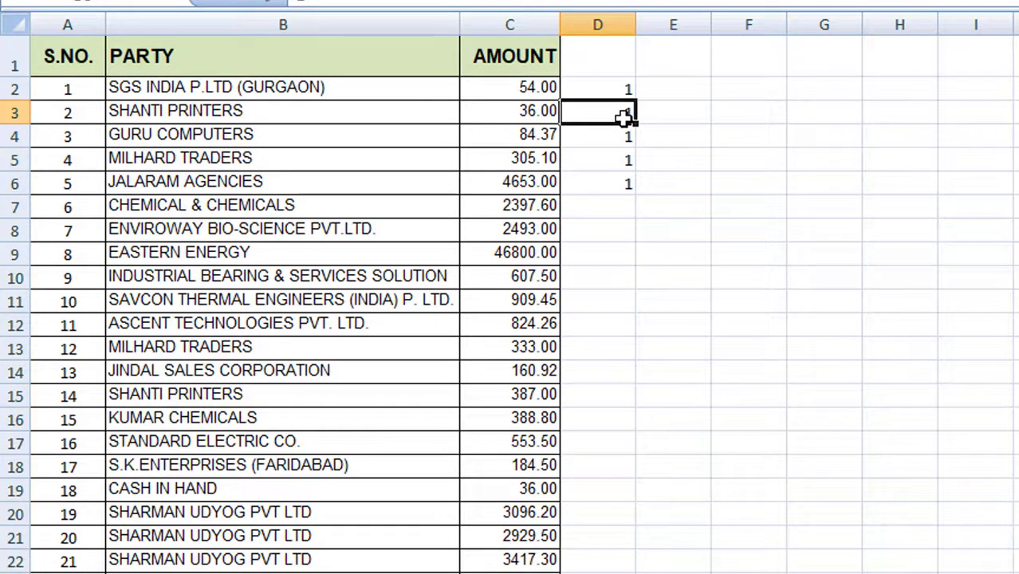
drag(624, 117, 625, 203)
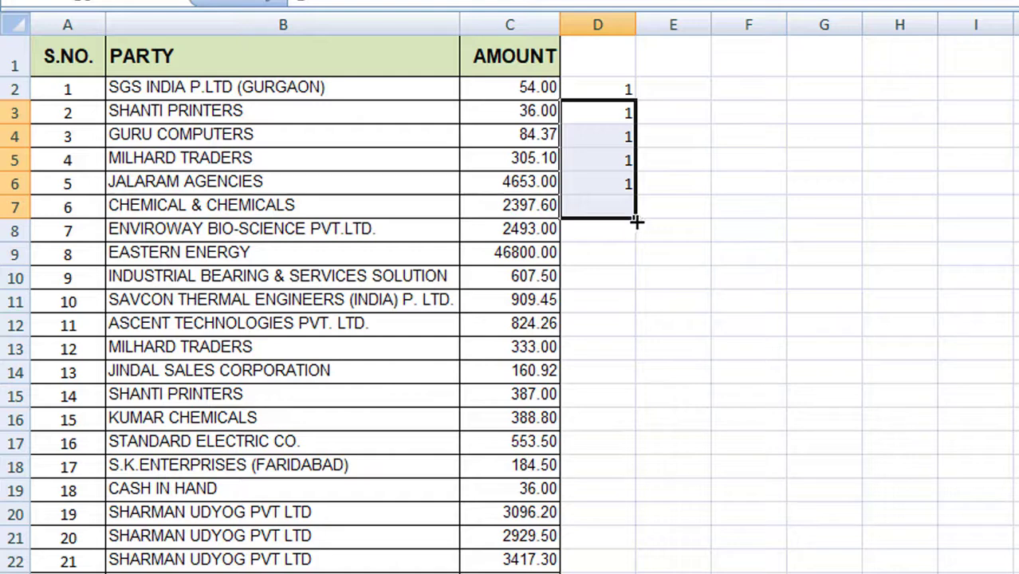
drag(636, 218, 594, 568)
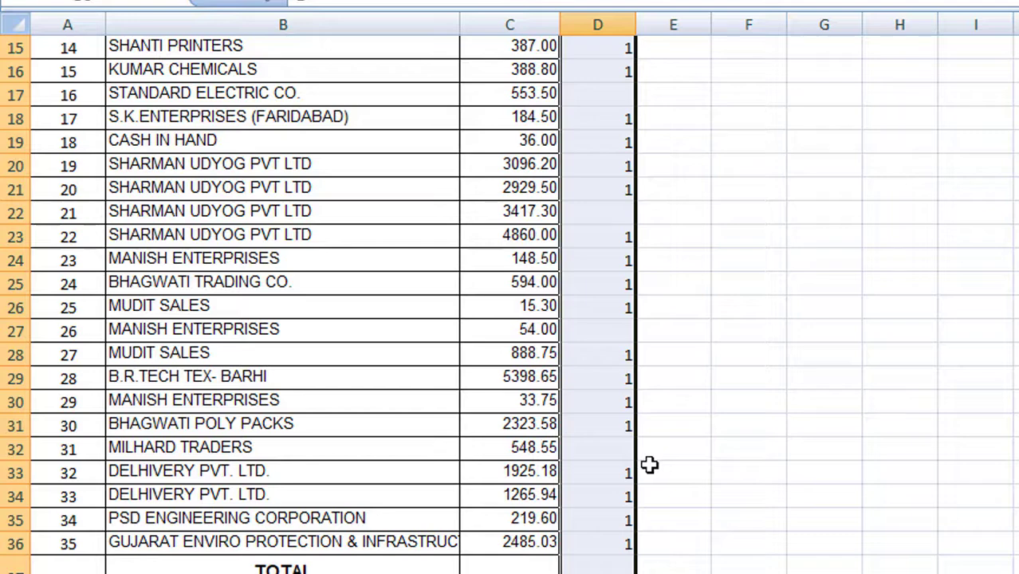
Step: Select only the blank cells in helper column D, from D2 through the TOTAL row, with Go To Special
scroll(649, 464, up, 5)
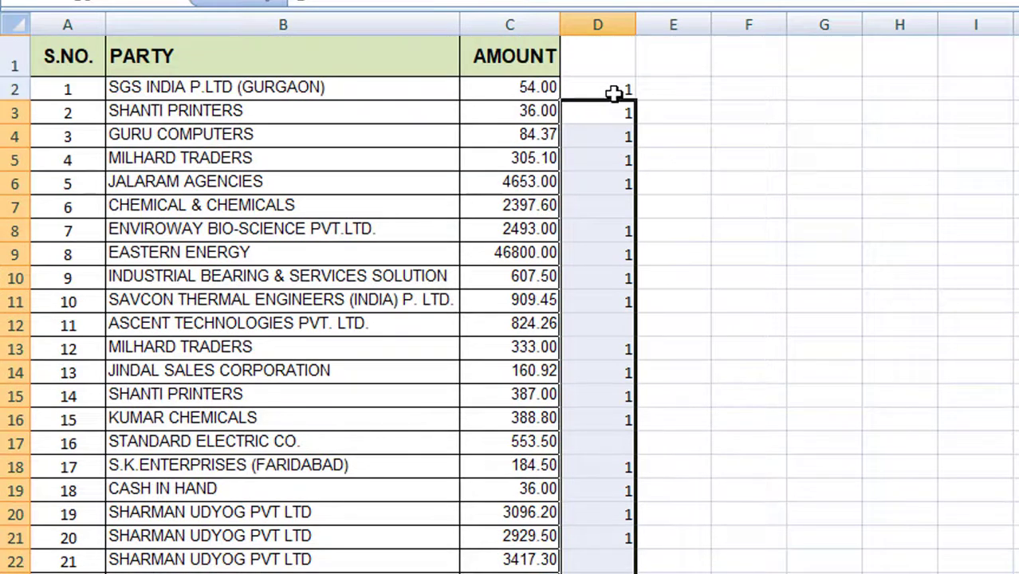
drag(614, 91, 617, 568)
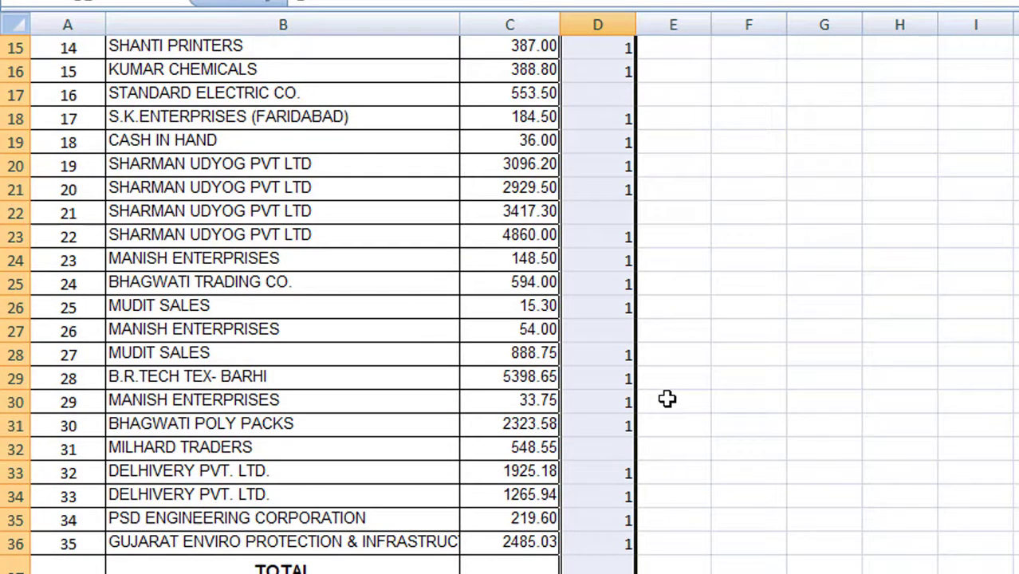
key(ctrl+g)
click(691, 362)
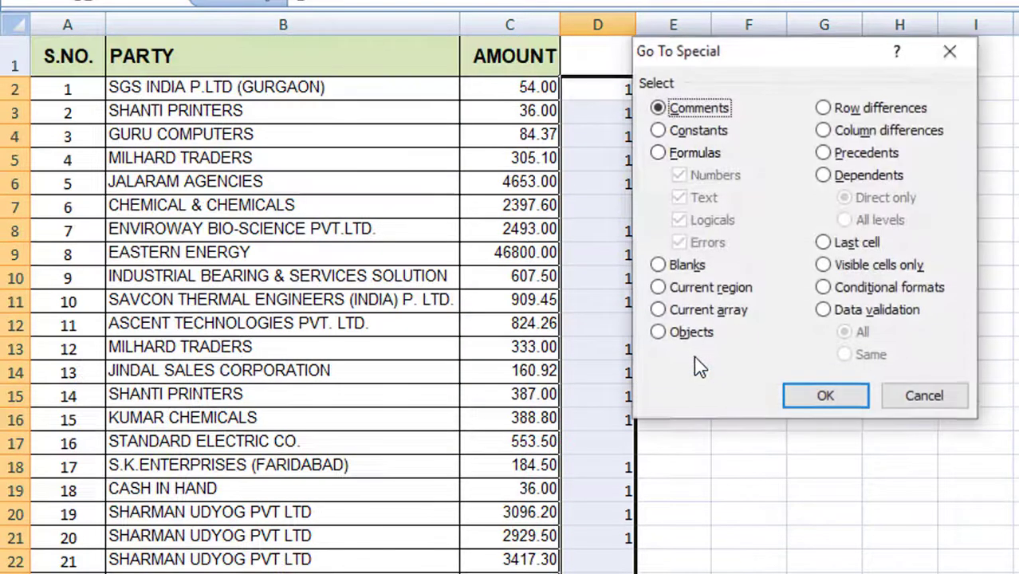
drag(697, 67, 727, 71)
click(712, 270)
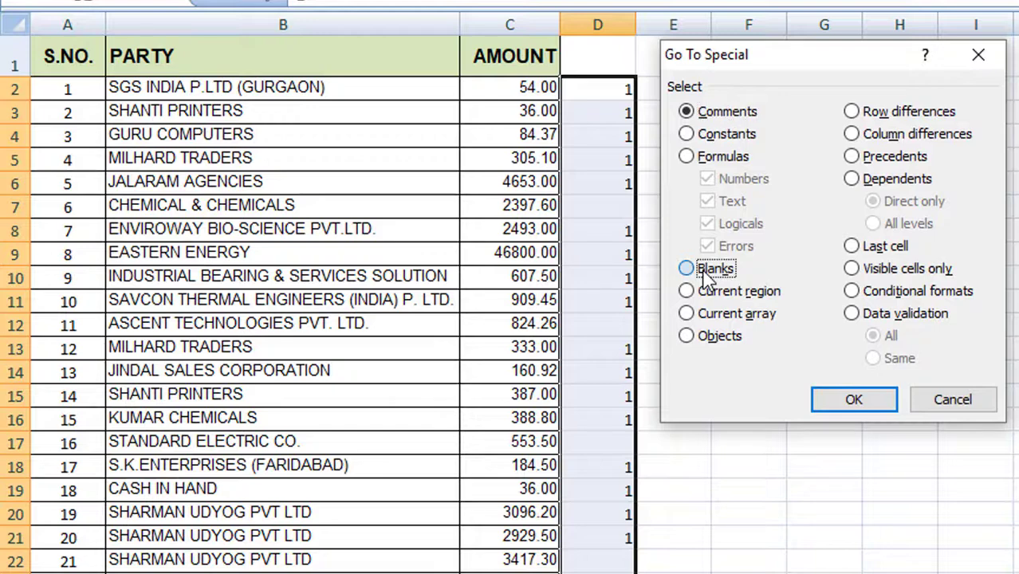
click(832, 416)
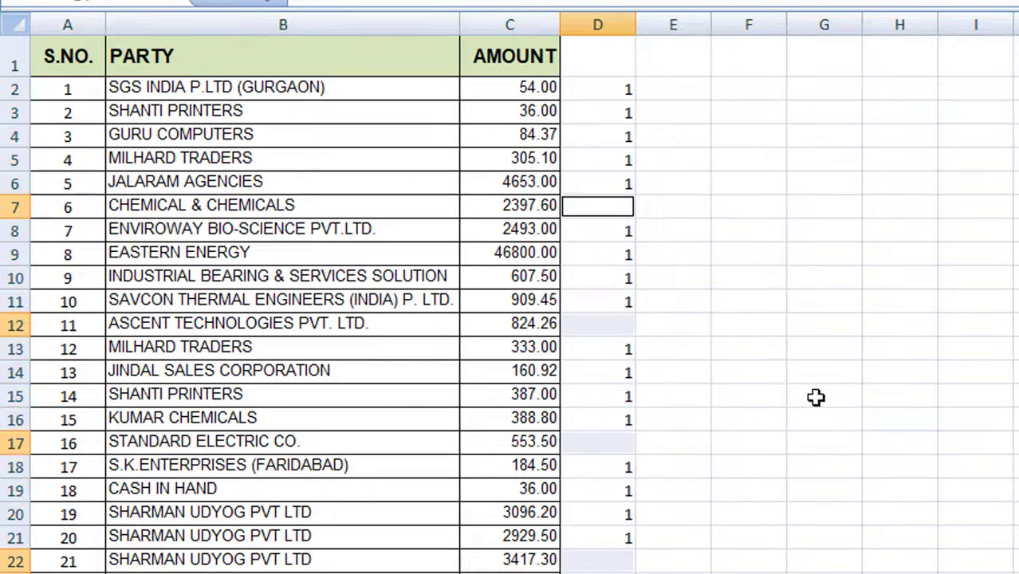
Step: Insert an entire row above each selected blank cell in column D
scroll(661, 287, down, 7)
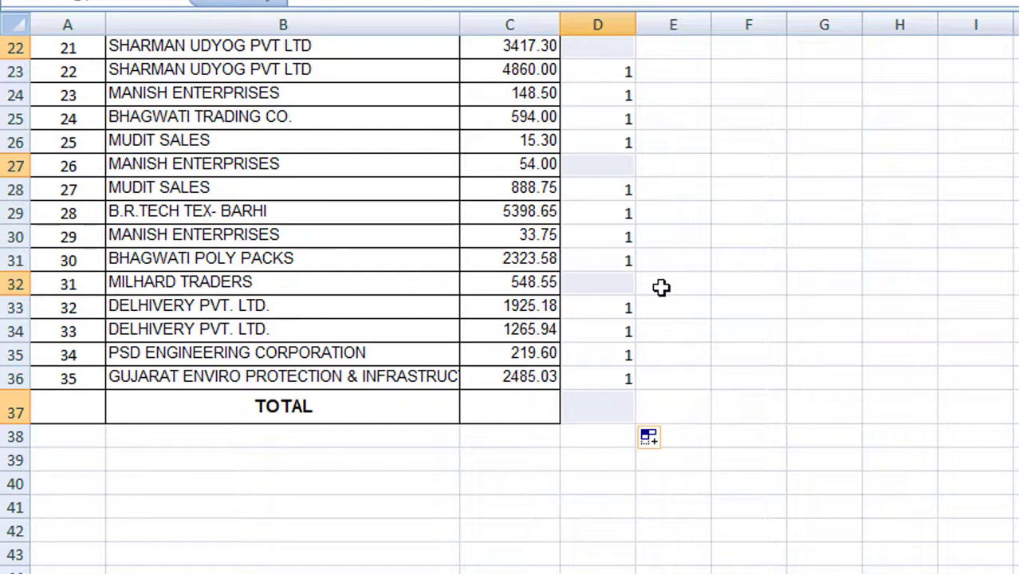
scroll(661, 287, up, 7)
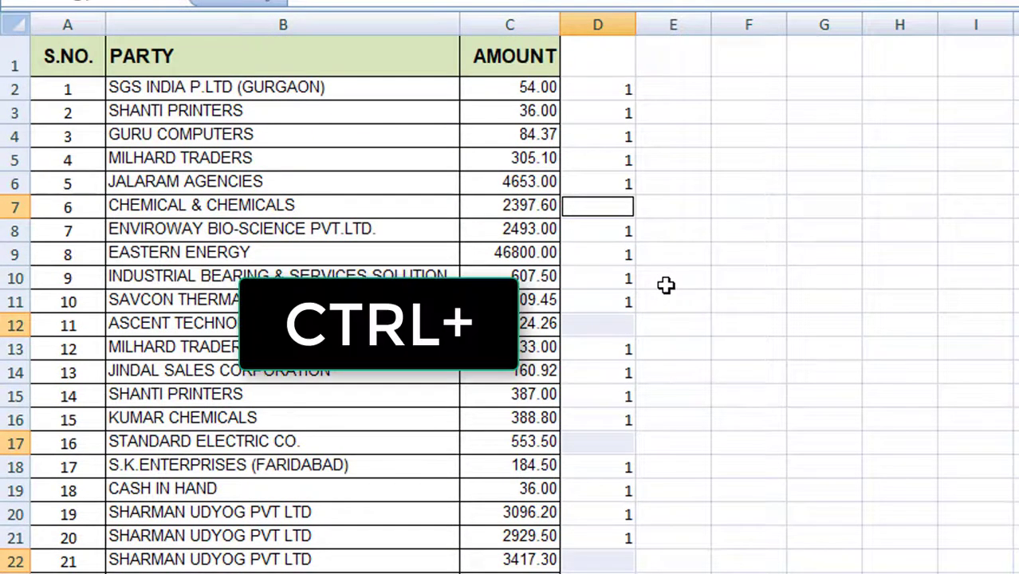
key(ctrl+plus)
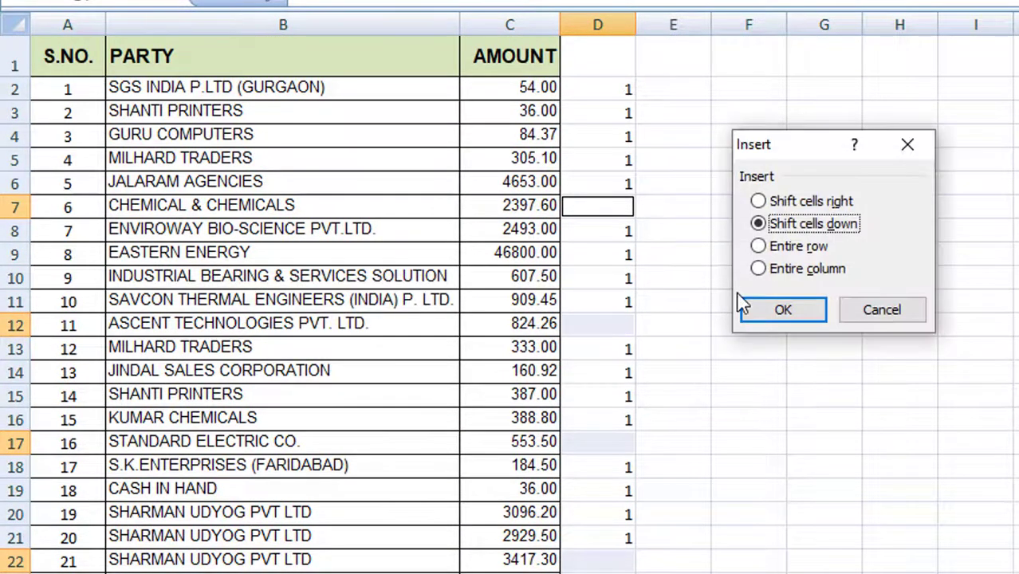
click(757, 246)
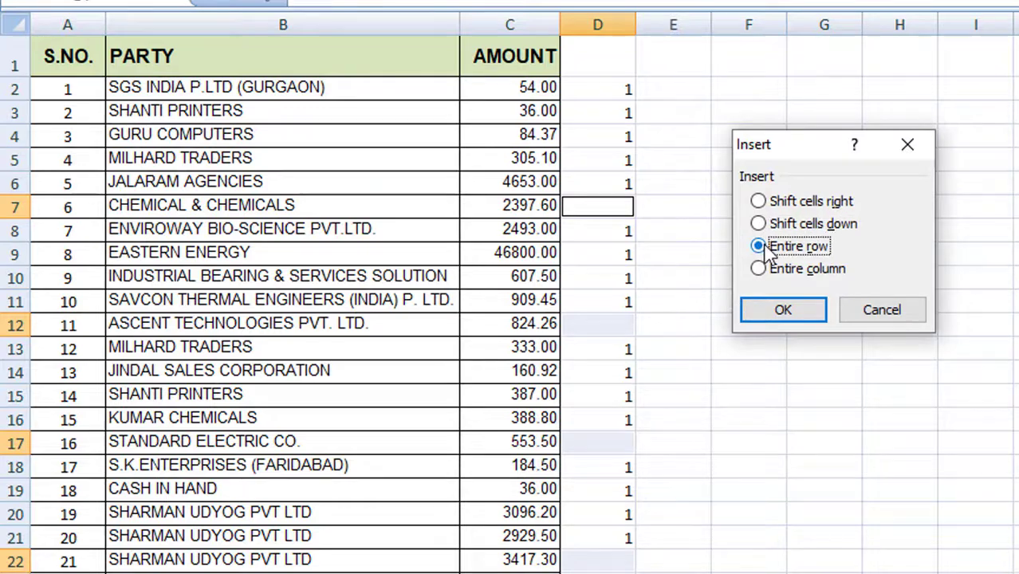
click(796, 308)
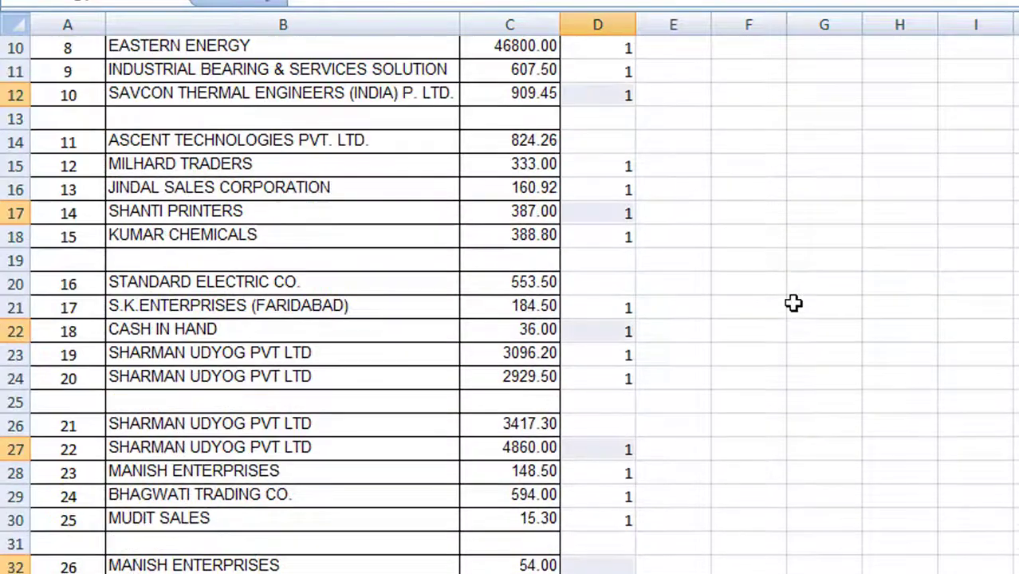
Step: Check the placement of the inserted blank rows between the groups of five parties down to TOTAL
scroll(787, 311, down, 6)
scroll(488, 372, up, 9)
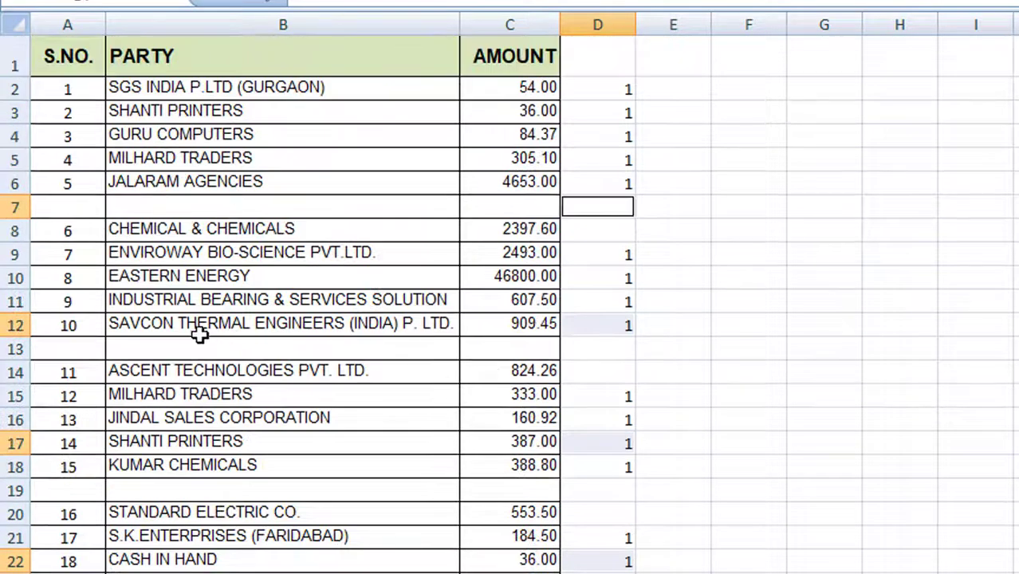
scroll(201, 335, down, 2)
scroll(142, 341, down, 2)
scroll(143, 343, up, 4)
scroll(151, 345, down, 11)
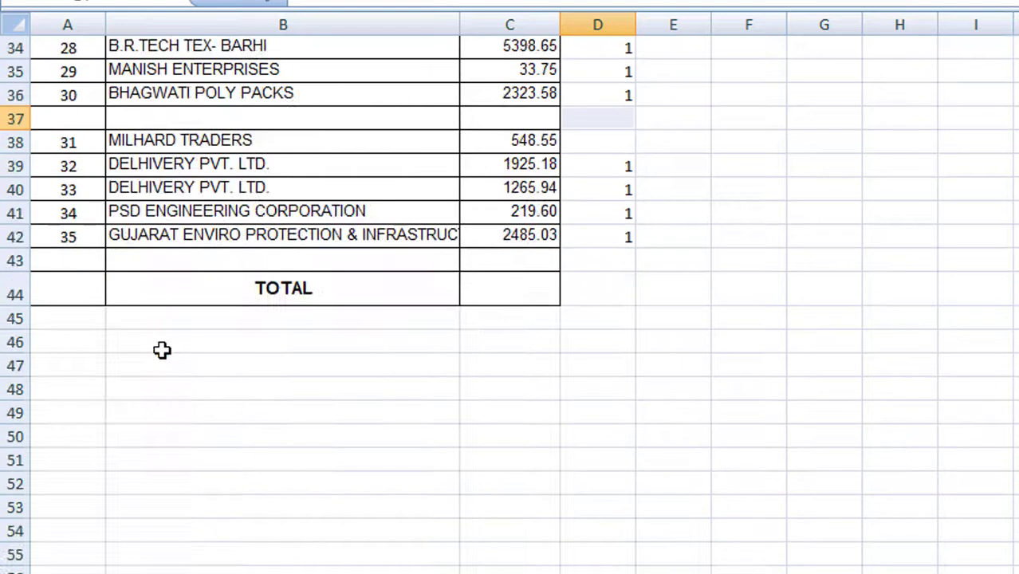
scroll(162, 350, up, 11)
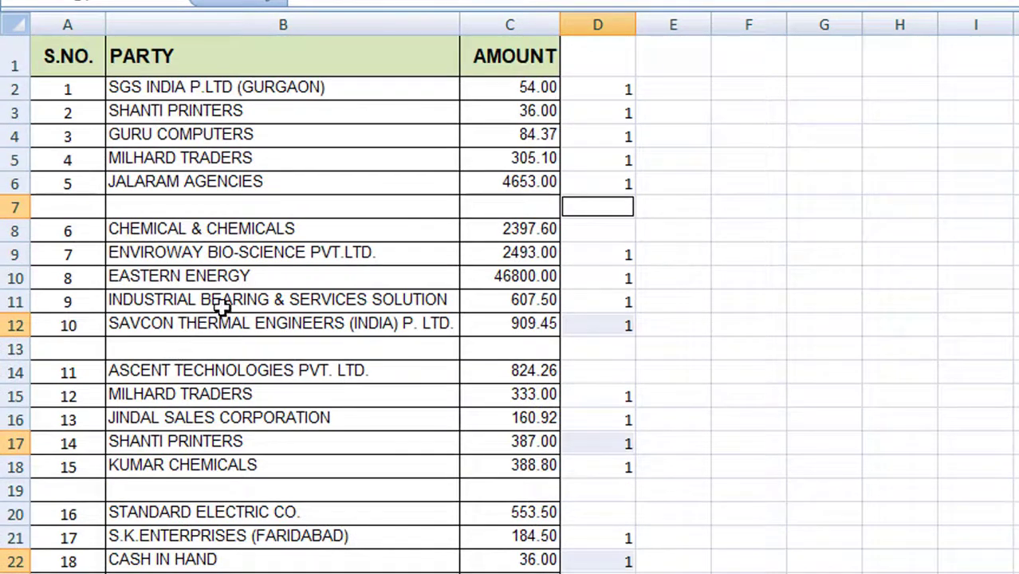
Step: Select only the blank cells in the AMOUNT column, from C1 through C43, with Go To Special
click(516, 56)
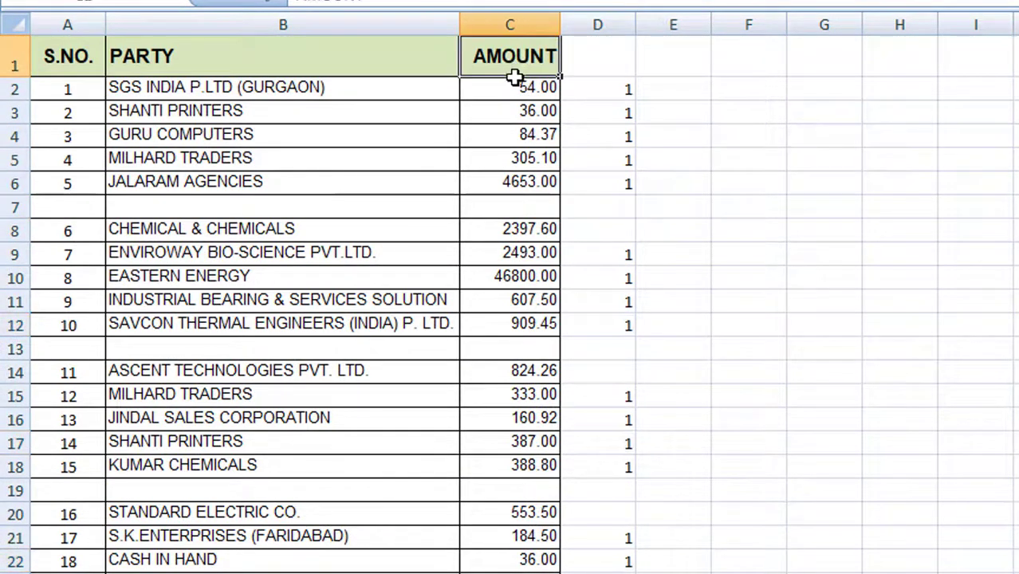
mouse_move(514, 77)
mouse_down()
mouse_move(485, 239)
mouse_move(501, 573)
mouse_move(543, 566)
mouse_move(542, 547)
mouse_up()
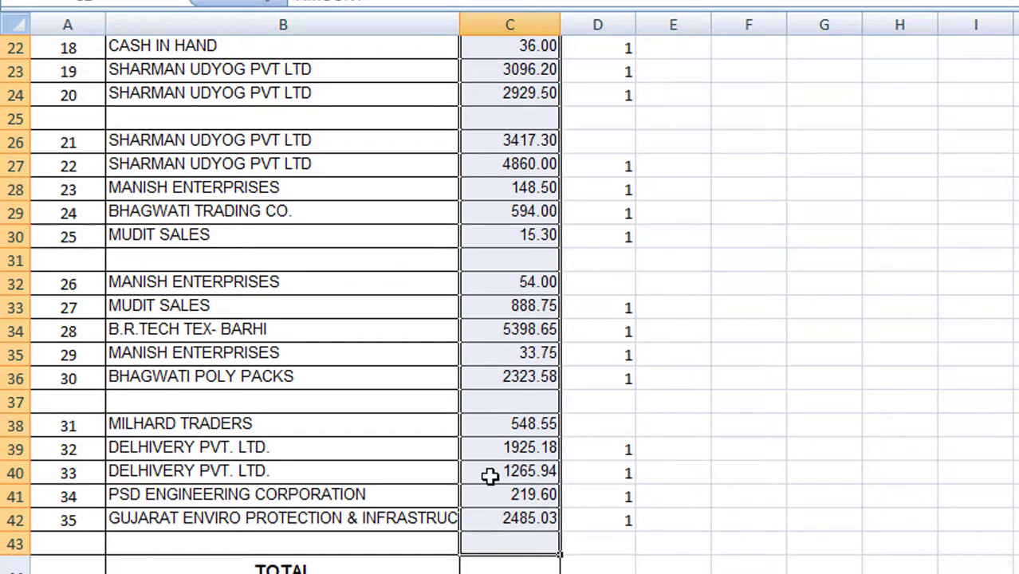
key(ctrl+g)
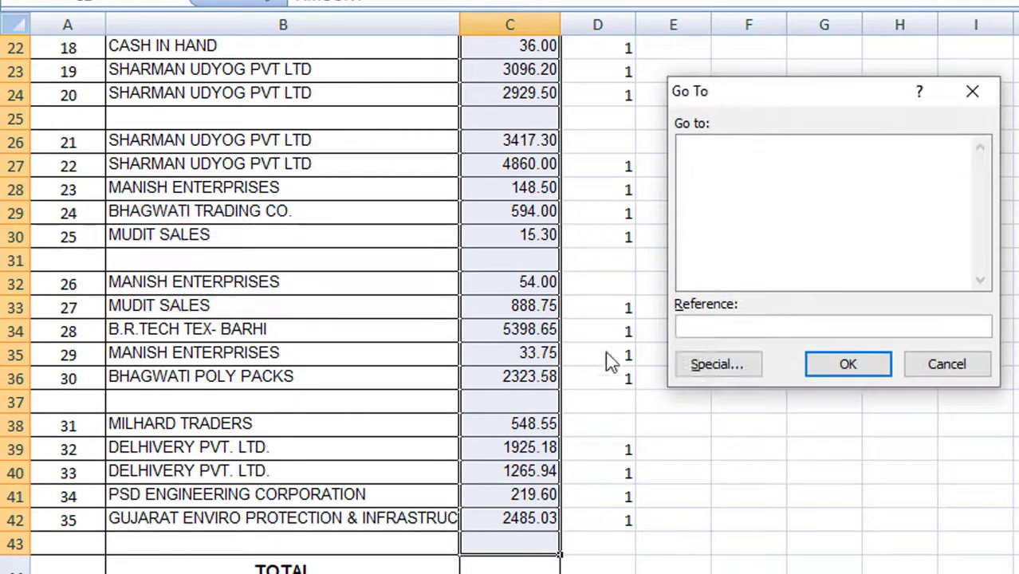
click(727, 370)
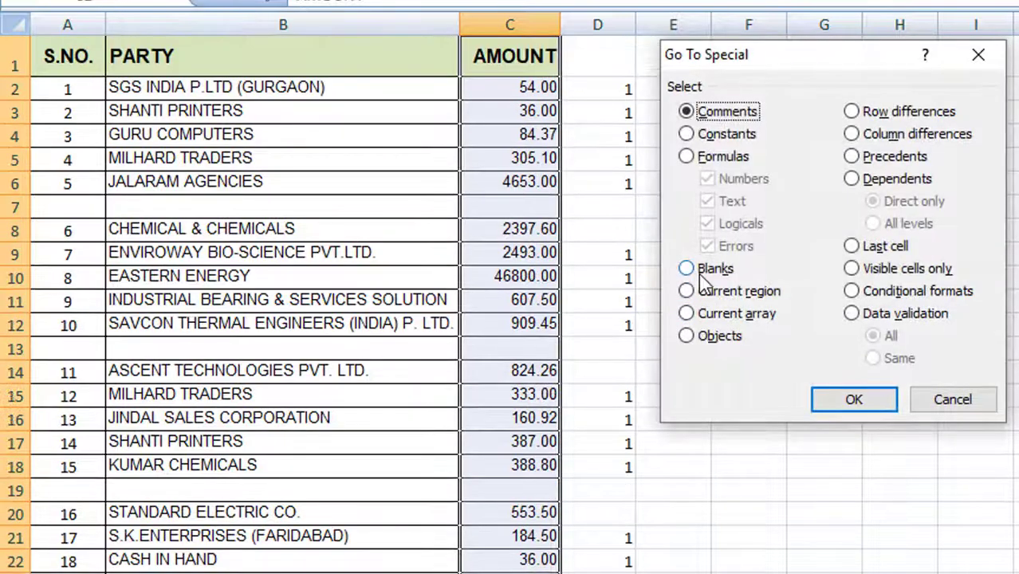
click(702, 271)
click(847, 400)
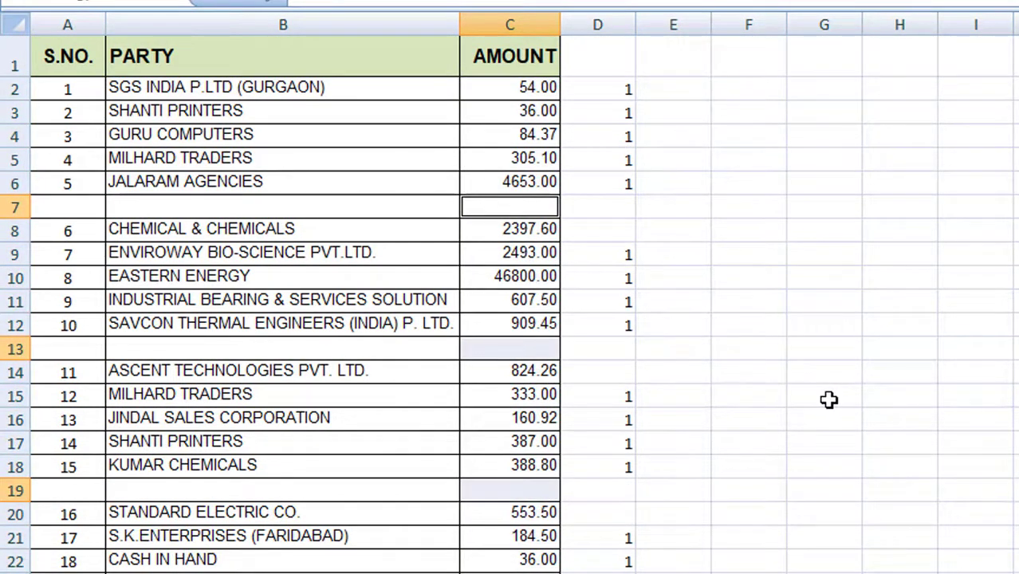
Step: AutoSum each group of five amounts into the selected blank AMOUNT cells and check the subtotals down to row 43
key(alt+equal)
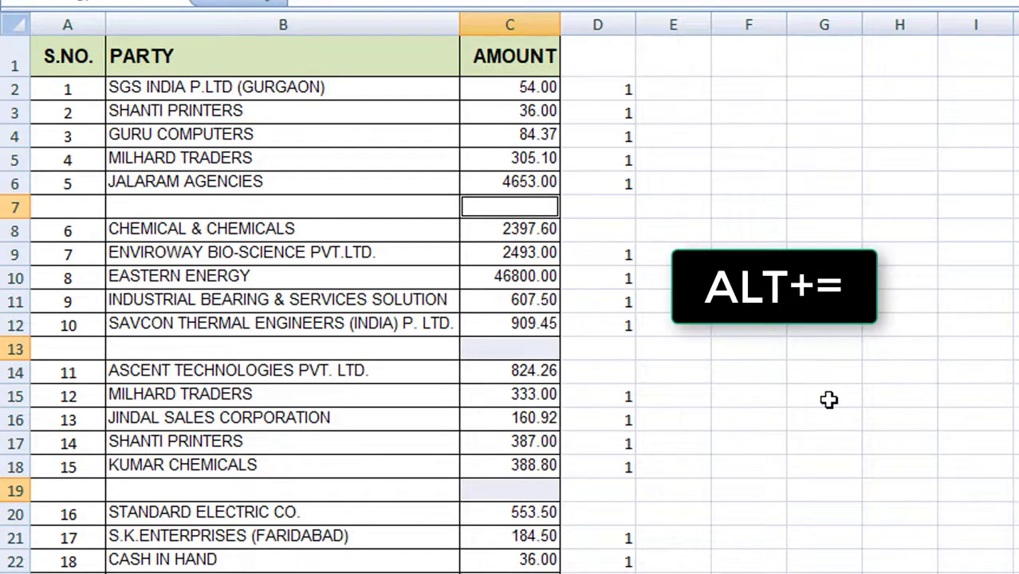
scroll(829, 400, down, 6)
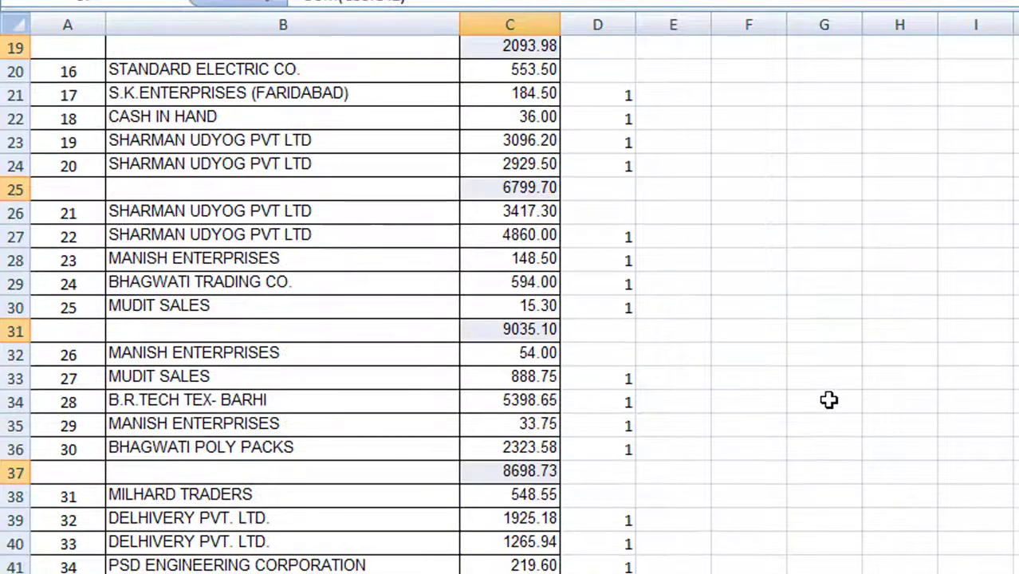
scroll(829, 400, down, 5)
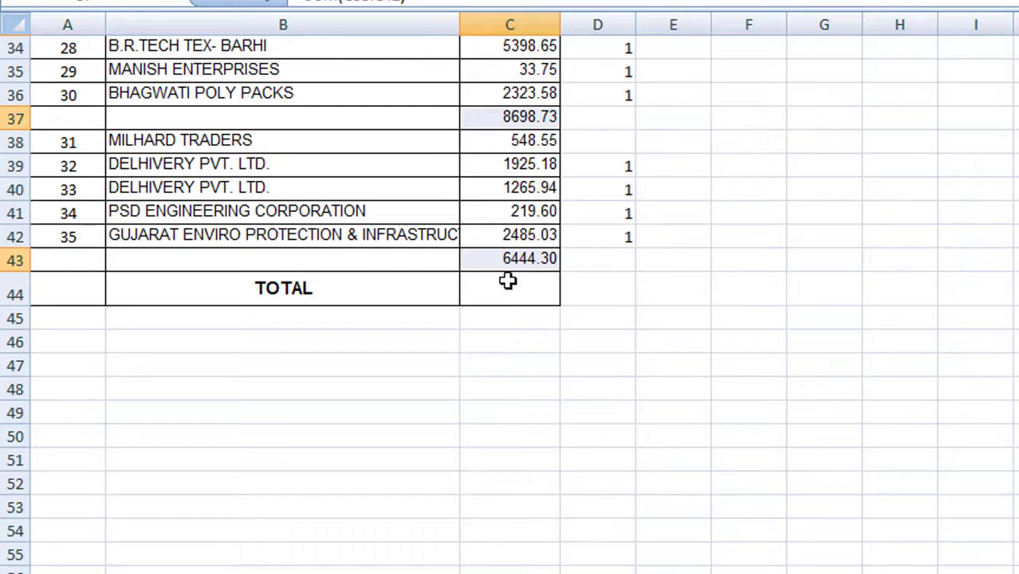
scroll(508, 280, up, 11)
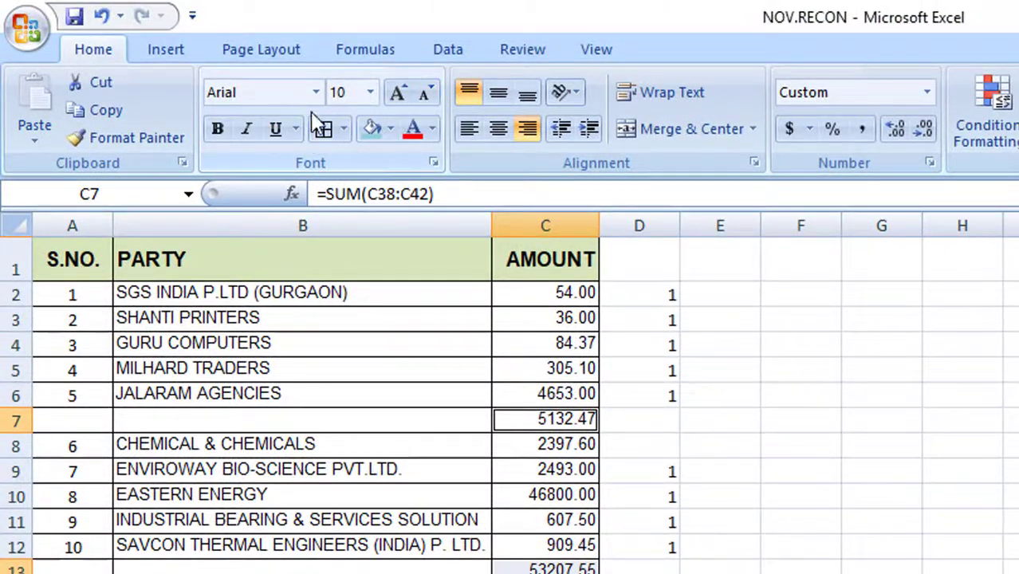
Step: Format the selected AMOUNT subtotals as bold, font size 11, with a light blue fill
click(218, 131)
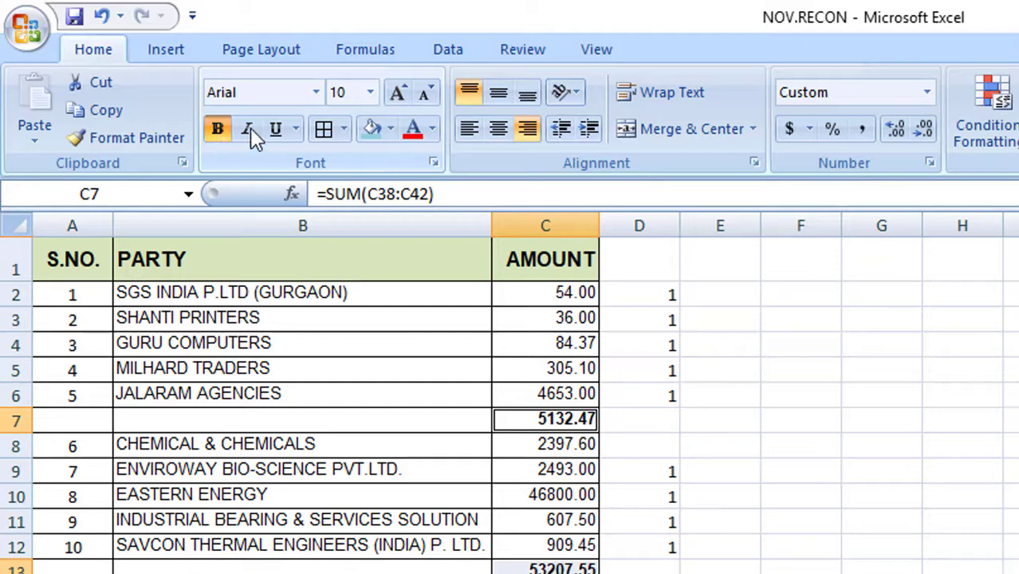
click(399, 96)
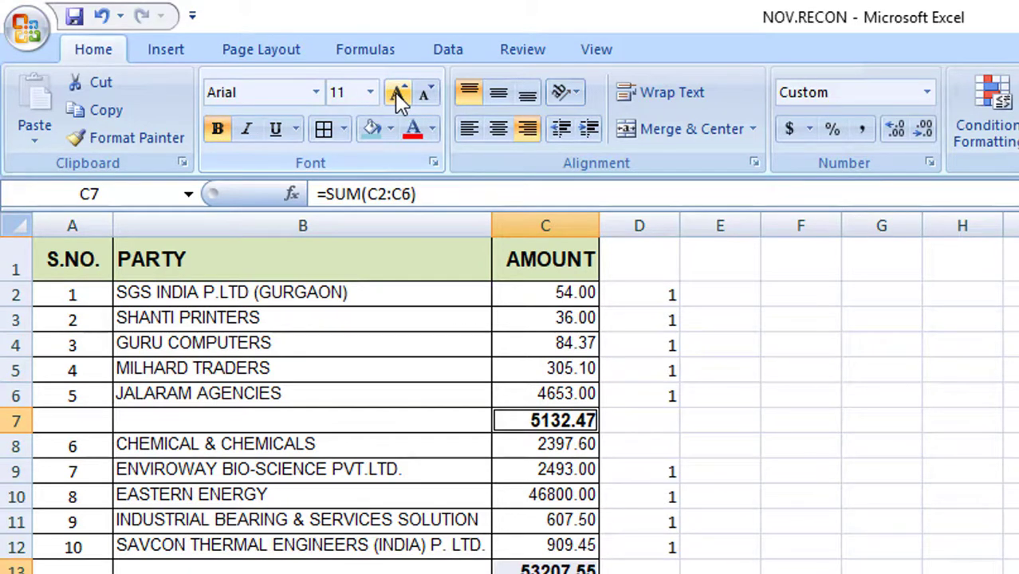
click(372, 134)
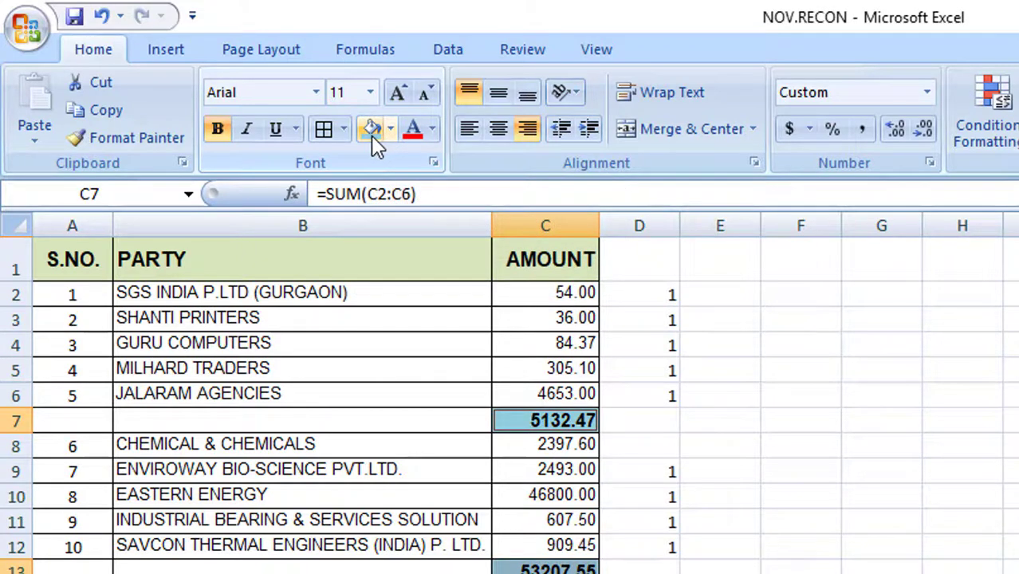
scroll(207, 443, down, 6)
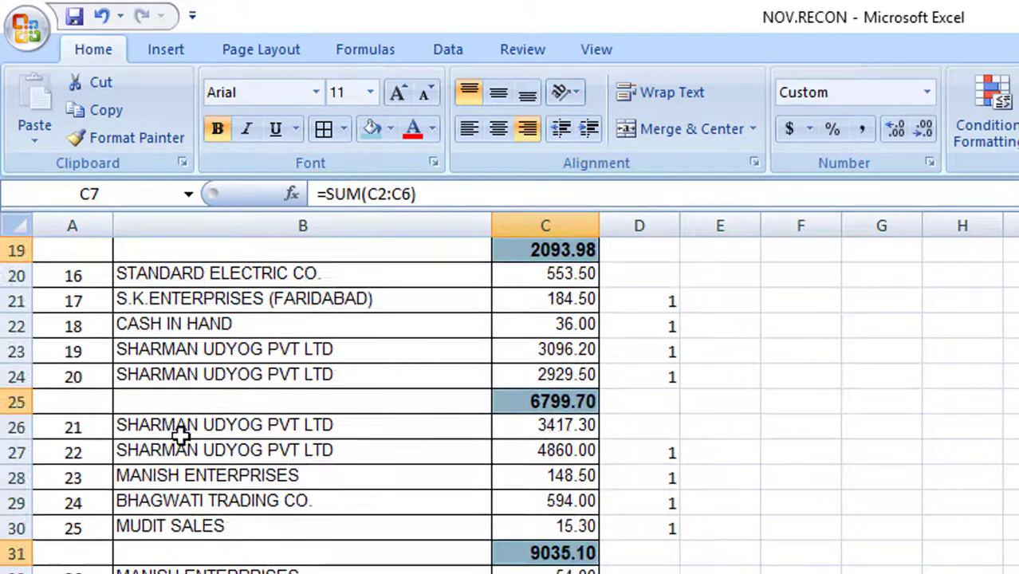
scroll(182, 430, down, 5)
scroll(182, 424, up, 11)
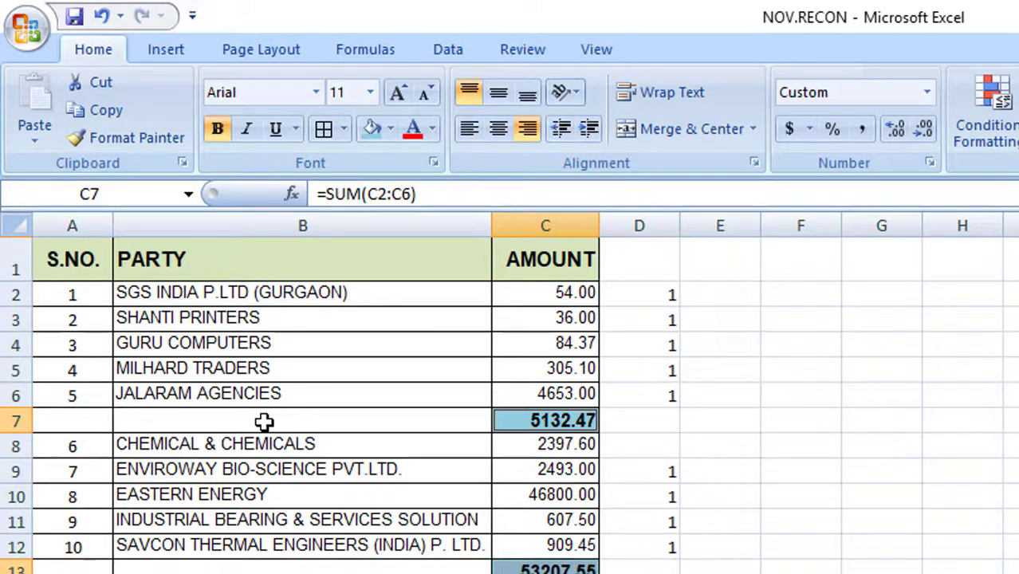
Step: Select only the blank cells in the PARTY column from B2 down with Go To Special and enter TOTAL in all of them
click(264, 422)
drag(256, 292, 166, 471)
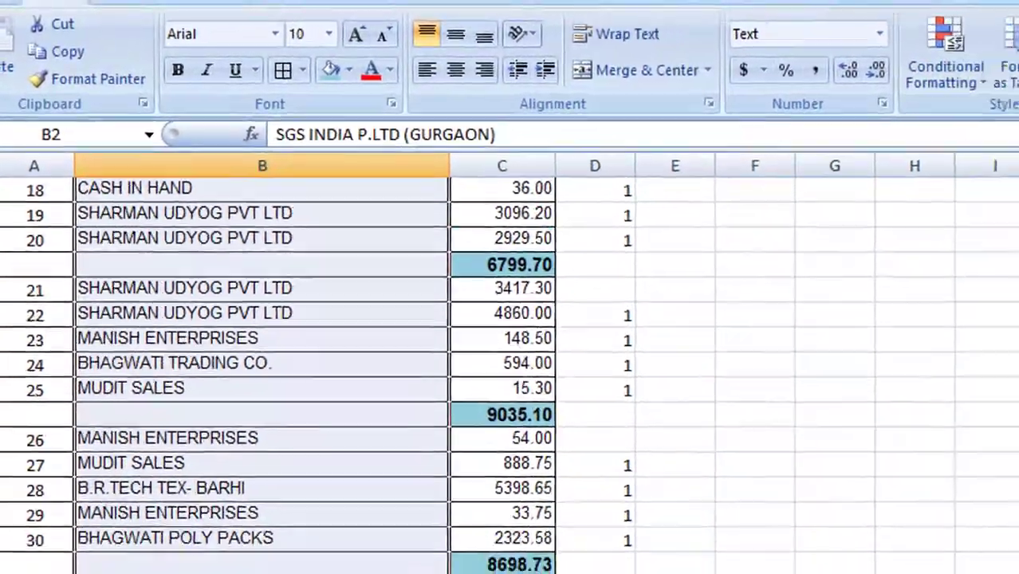
key(F5)
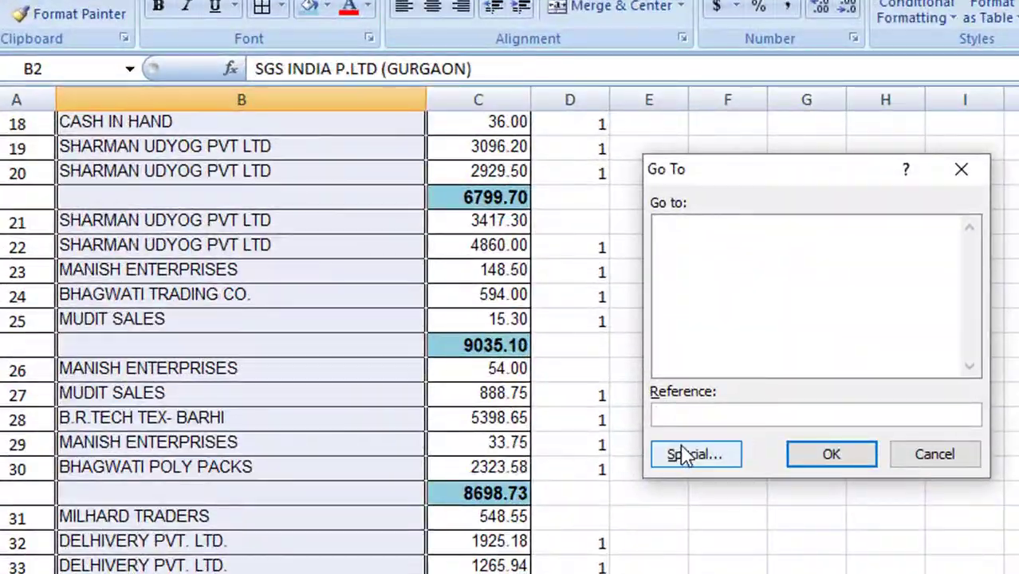
click(685, 455)
click(686, 355)
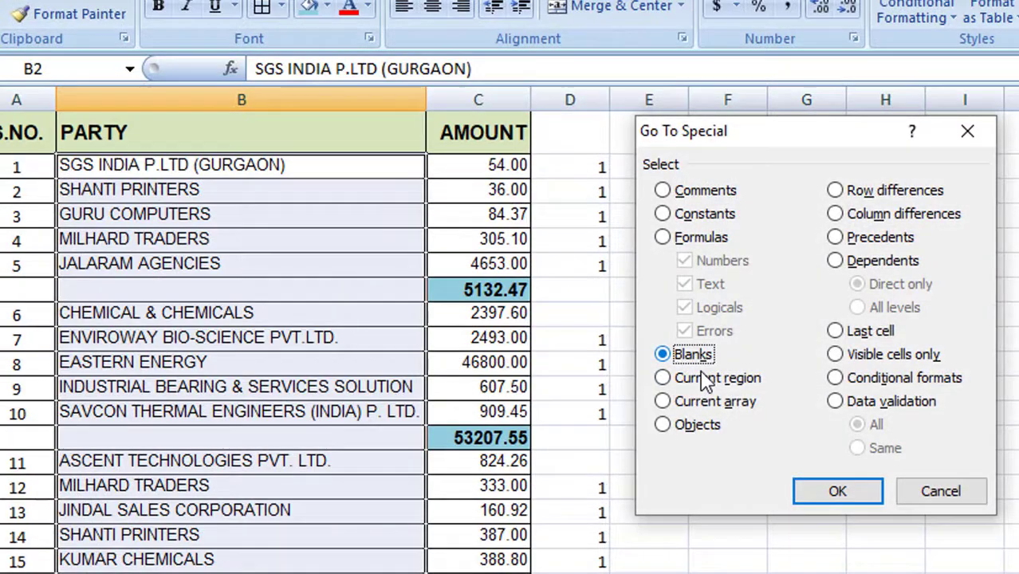
click(837, 492)
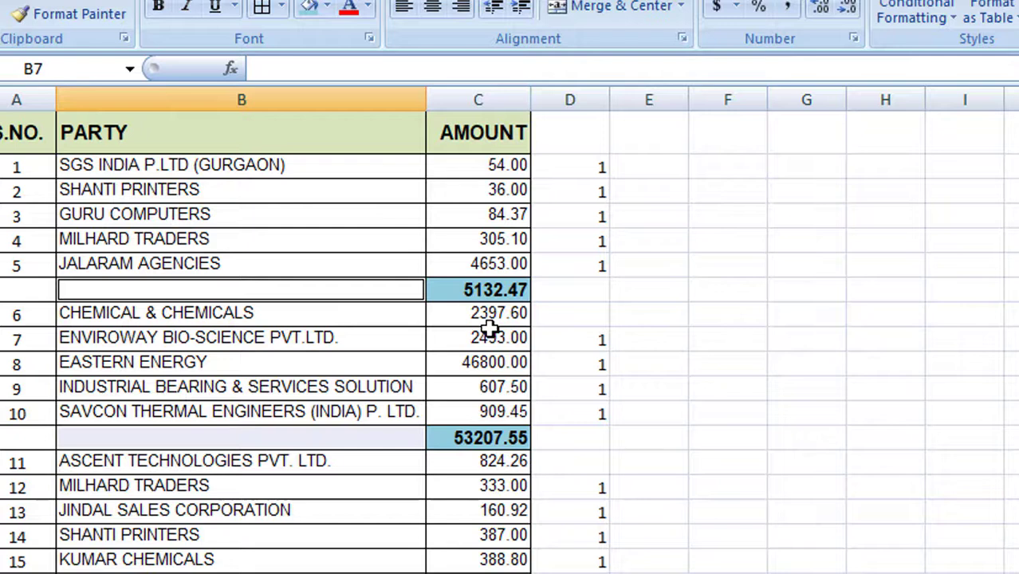
text(TOTAL)
key(ctrl+Return)
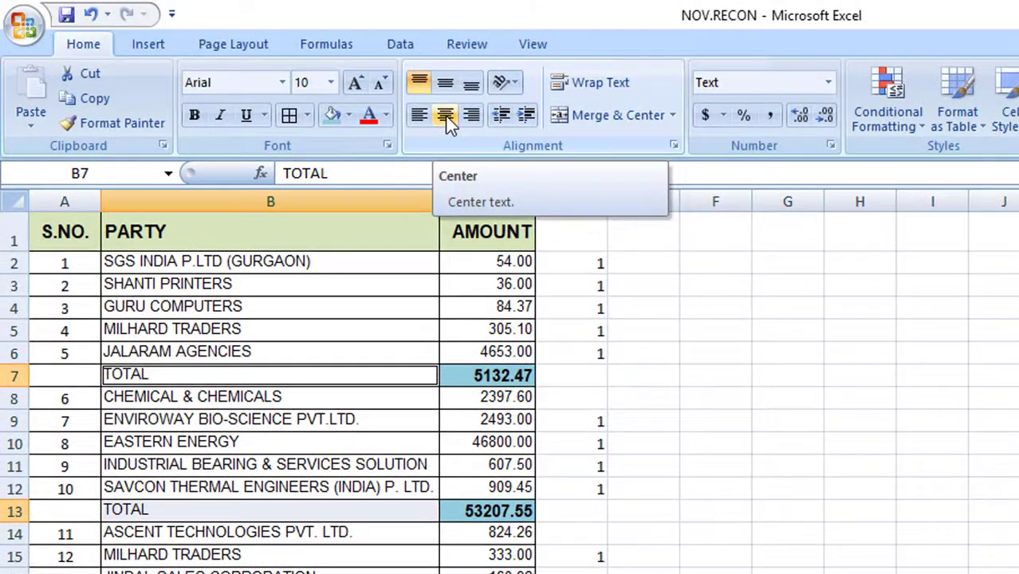
Step: Center and bold the selected TOTAL labels in column B and give them the light blue fill
click(446, 117)
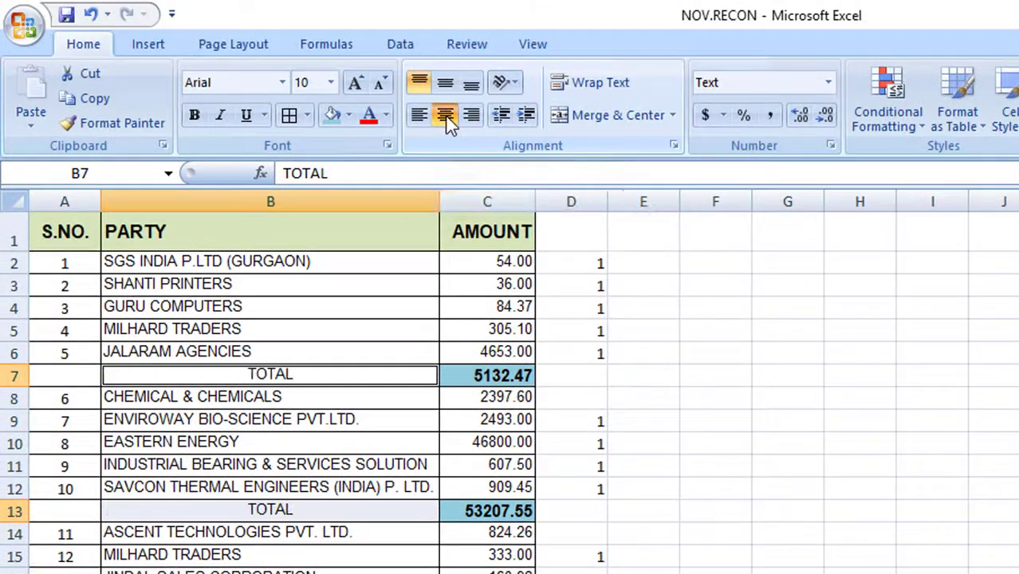
click(195, 116)
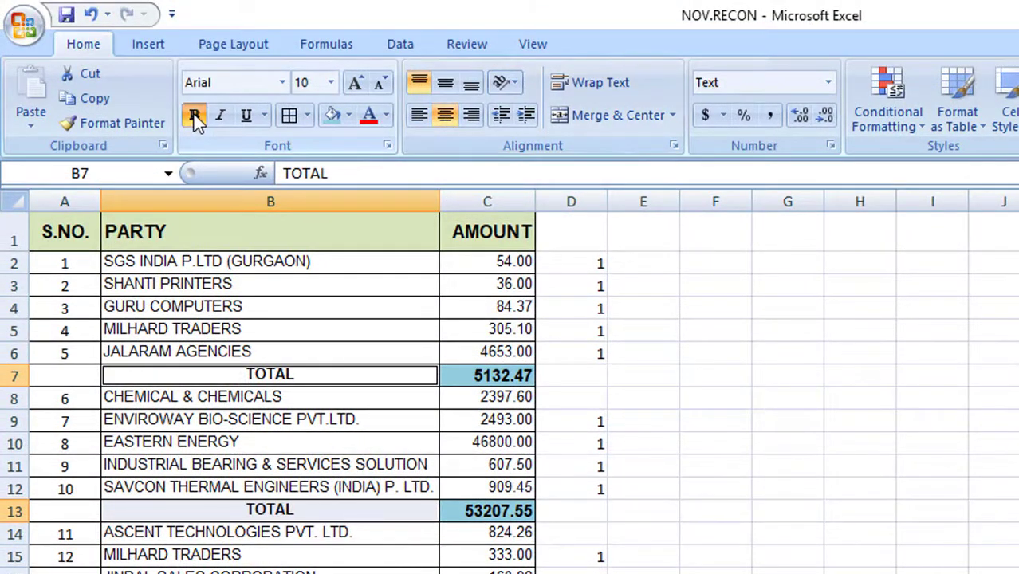
click(334, 118)
scroll(349, 447, down, 5)
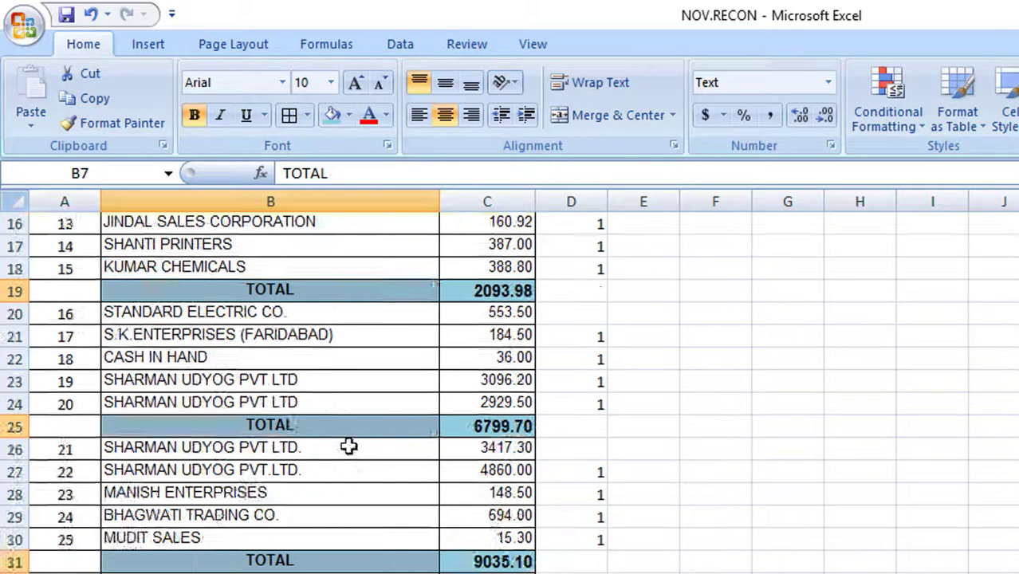
scroll(349, 447, up, 5)
Step: Clear the contents of helper column D and delete the final TOTAL row, row 44
click(573, 201)
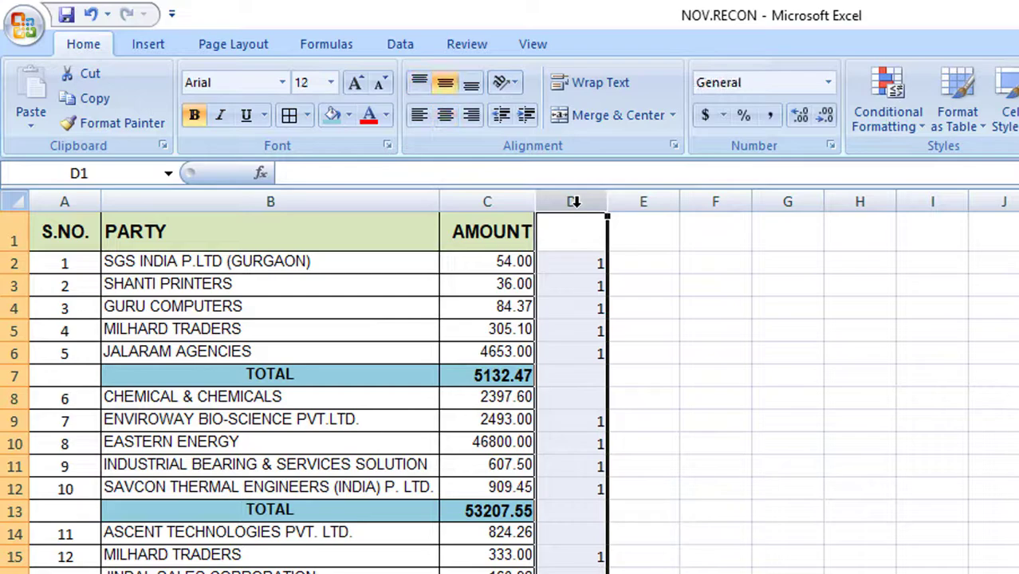
key(Delete)
scroll(441, 467, down, 12)
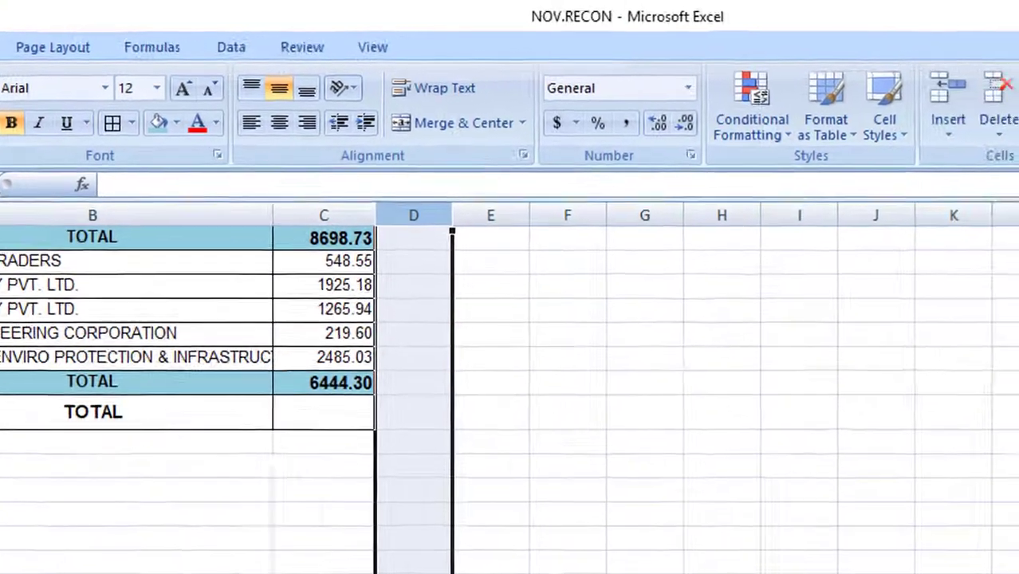
click(0, 413)
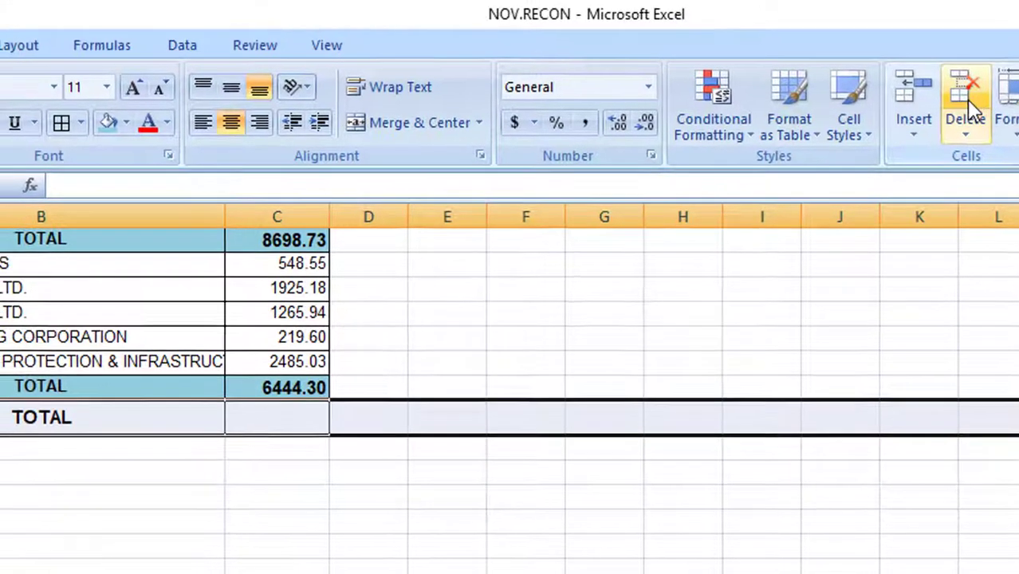
click(969, 101)
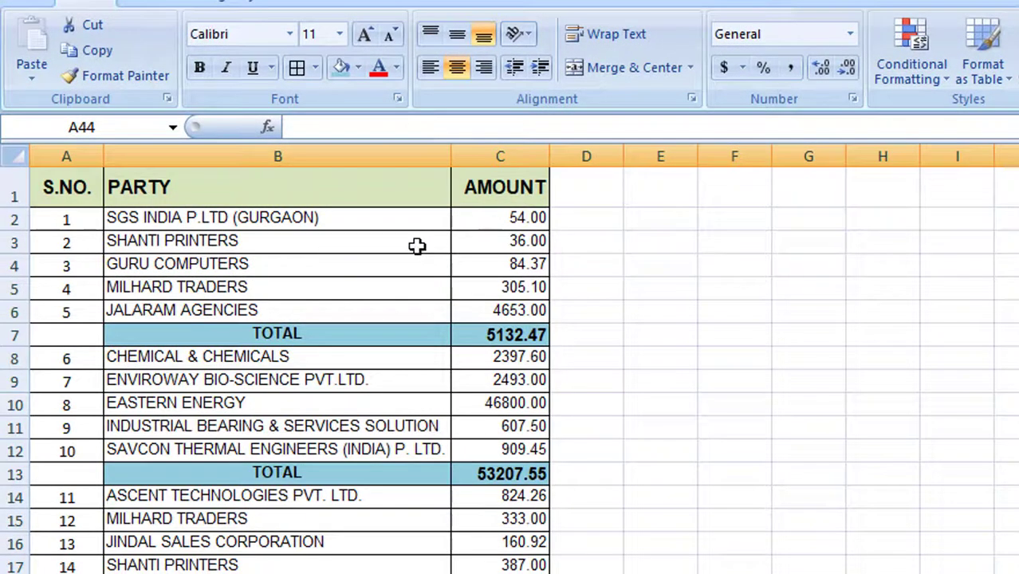